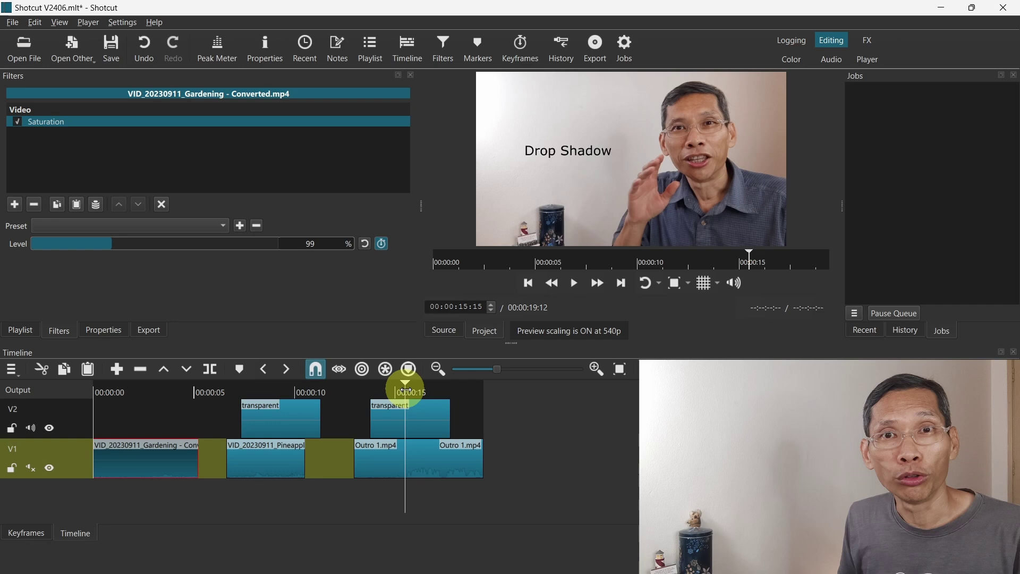
Add the Drop Shadow filter to the second transparent title clip on V2
left_click(418, 413)
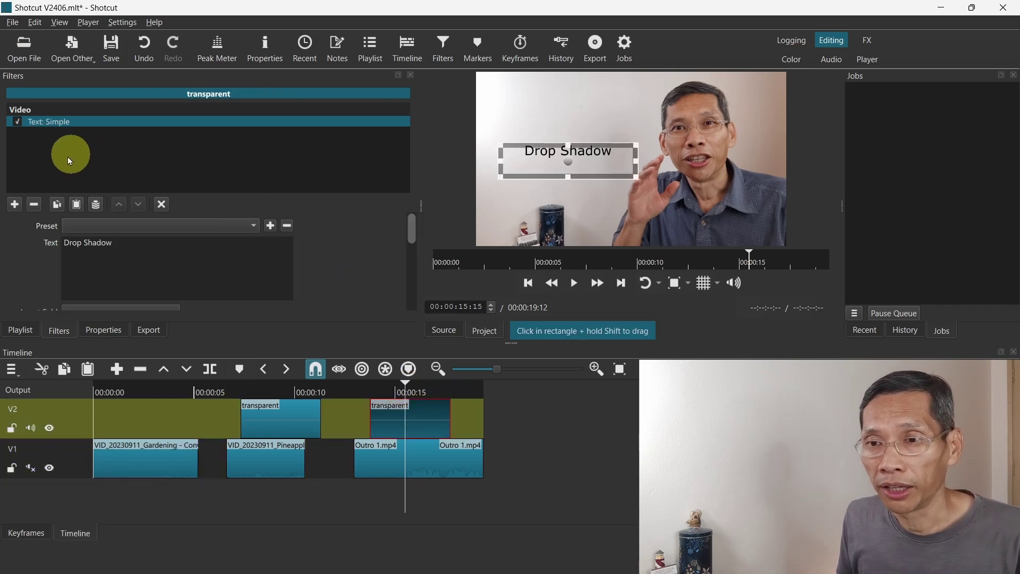
left_click(14, 206)
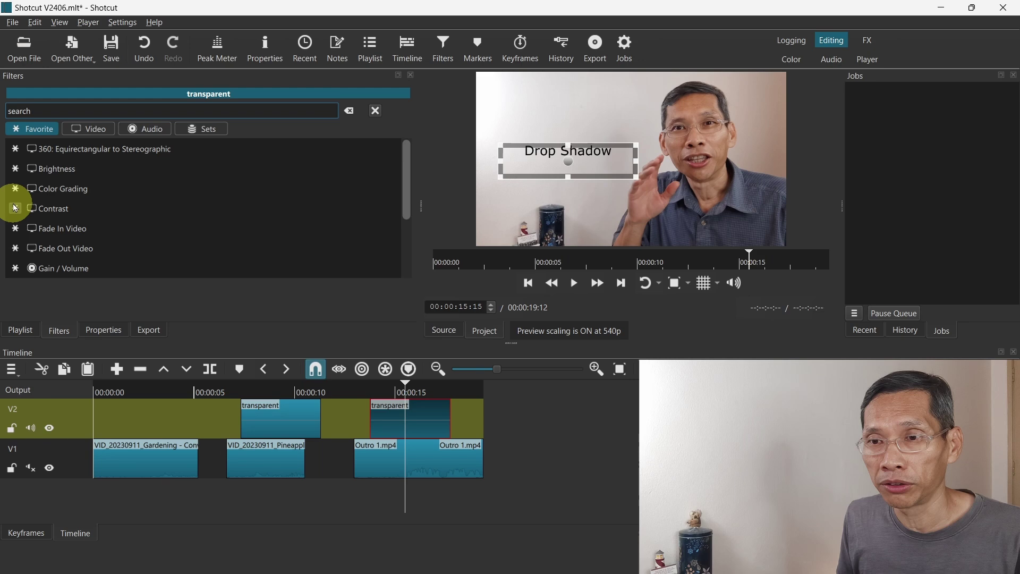
type("drop")
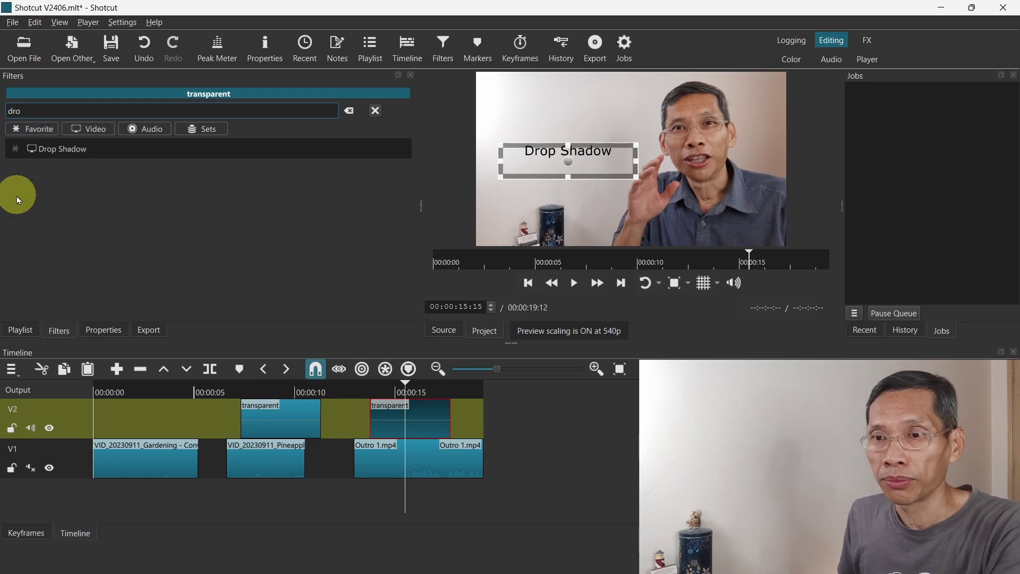
left_click(67, 153)
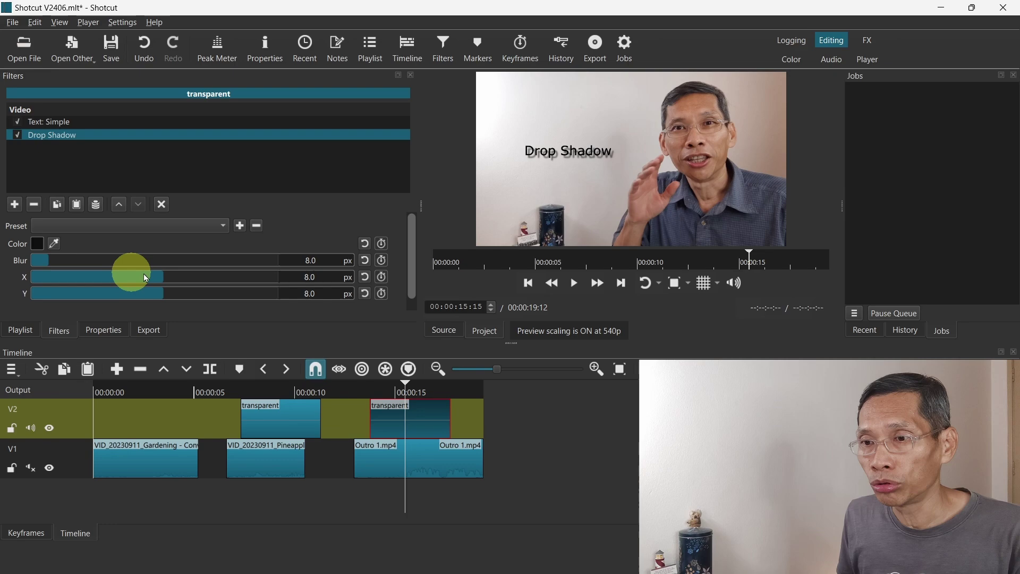
Blur the shadow and offset it 12.8 px horizontally and -14.3 px vertically
left_click_drag(163, 278, 191, 299)
left_click_drag(462, 349, 503, 405)
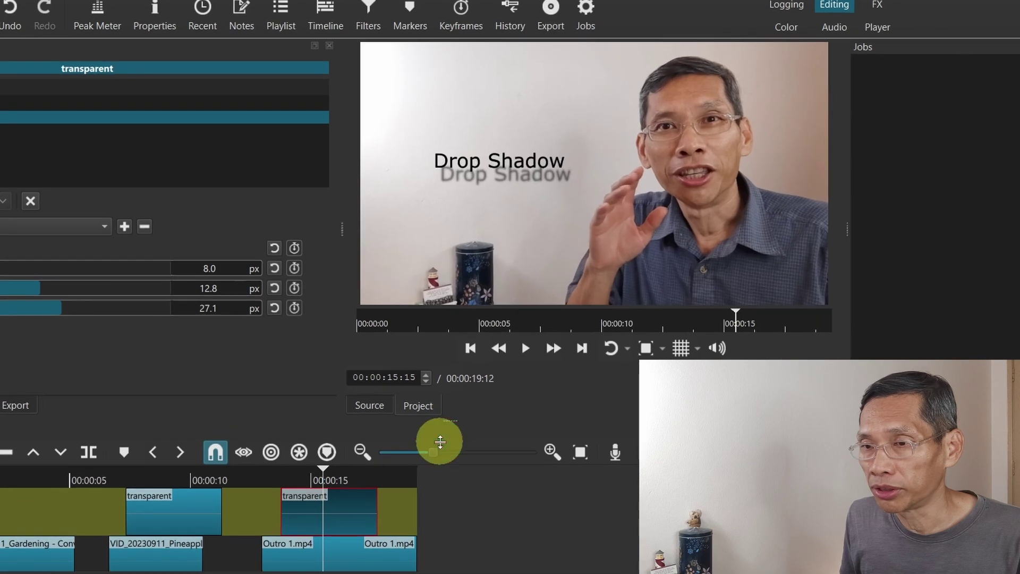
mouse_move(41, 305)
left_mouse_down()
mouse_move(62, 306)
mouse_move(41, 306)
mouse_move(53, 309)
left_mouse_up()
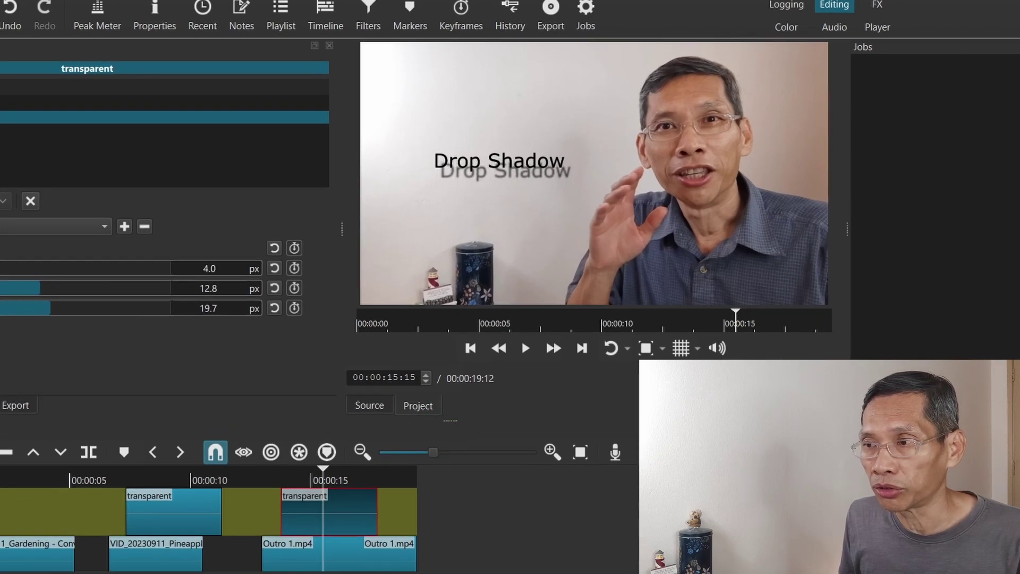
left_click_drag(1, 268, 1, 268)
mouse_move(3, 302)
left_mouse_down()
mouse_move(46, 315)
mouse_move(2, 310)
left_mouse_up()
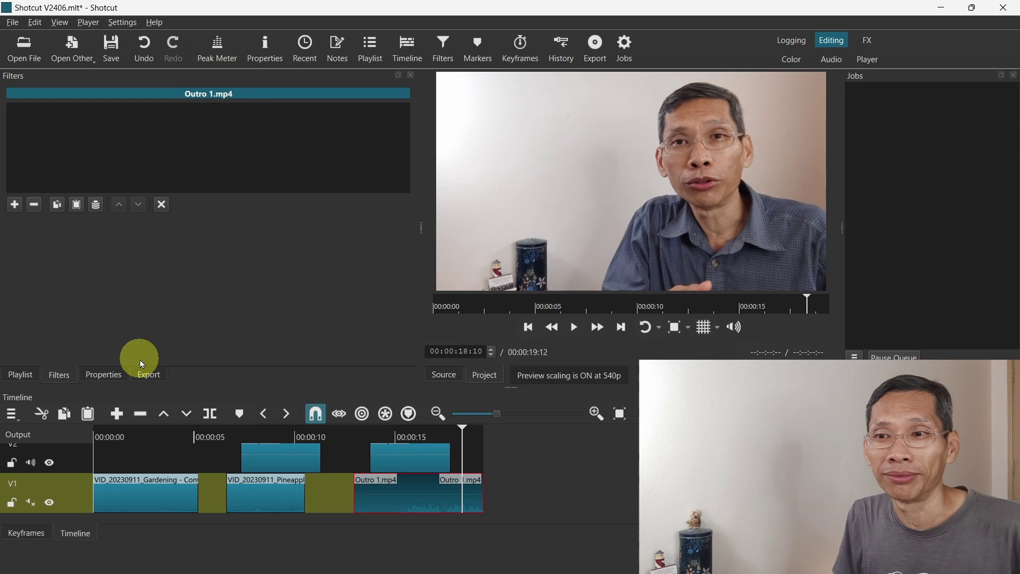
Add the Vibrance and Saturation filters to the Outro 1.mp4 clip
left_click(15, 205)
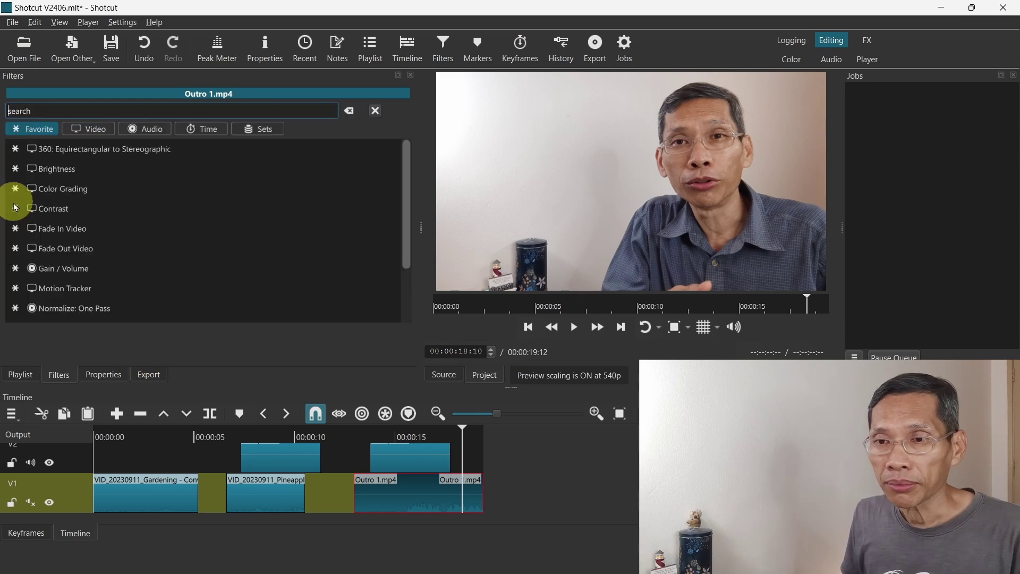
type("v")
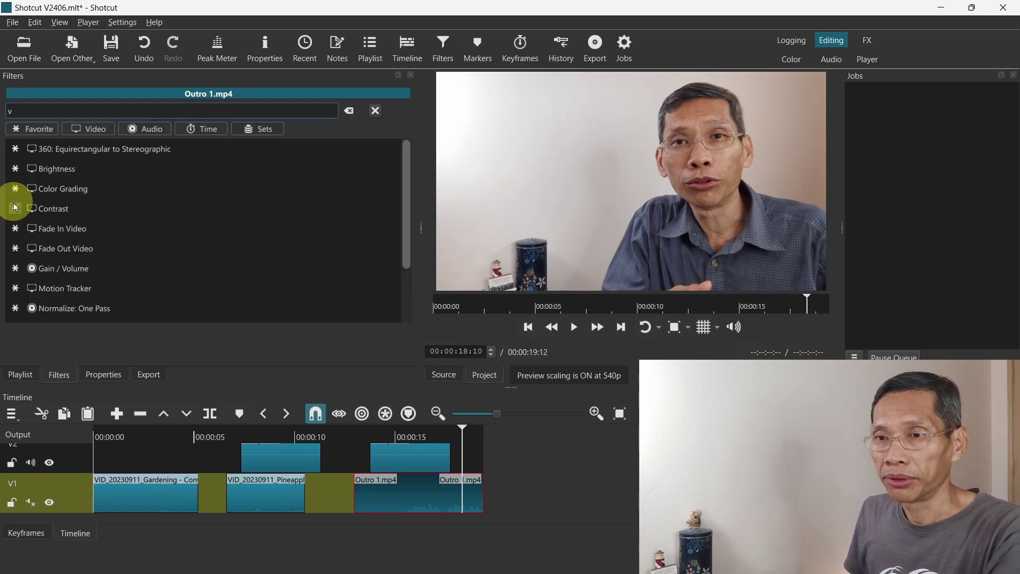
type("i")
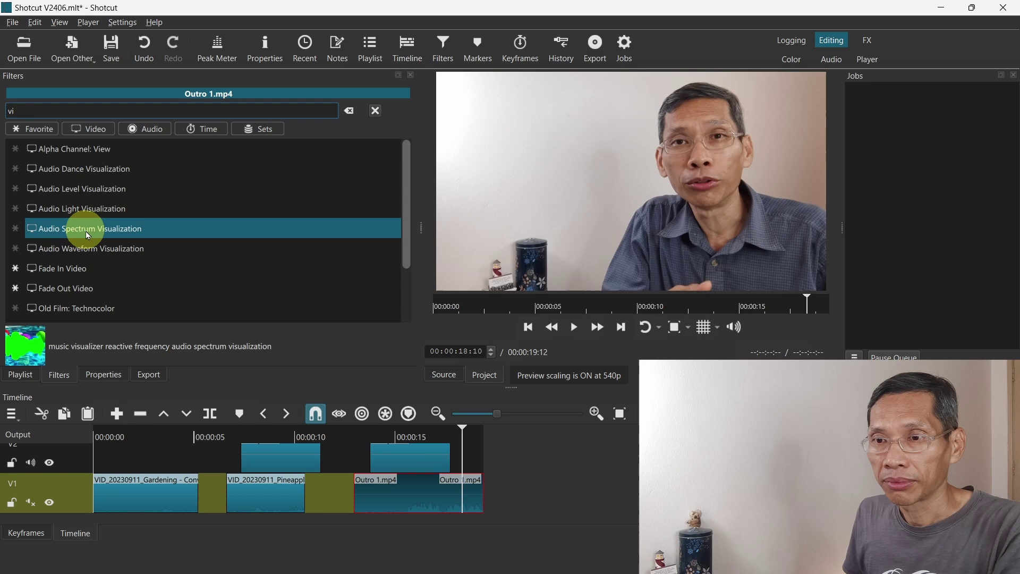
type("b")
left_click(40, 154)
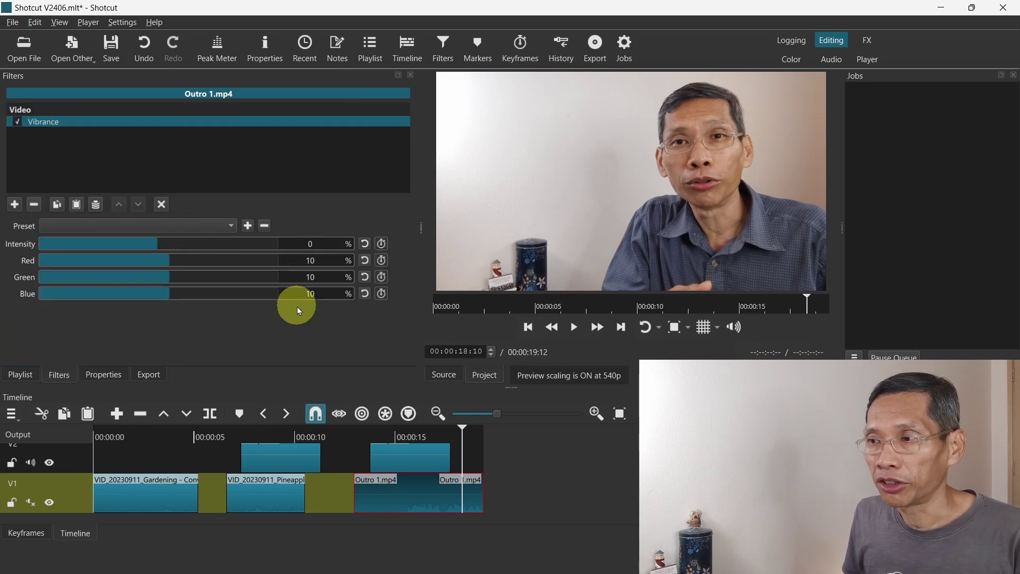
left_click(16, 204)
type("satu")
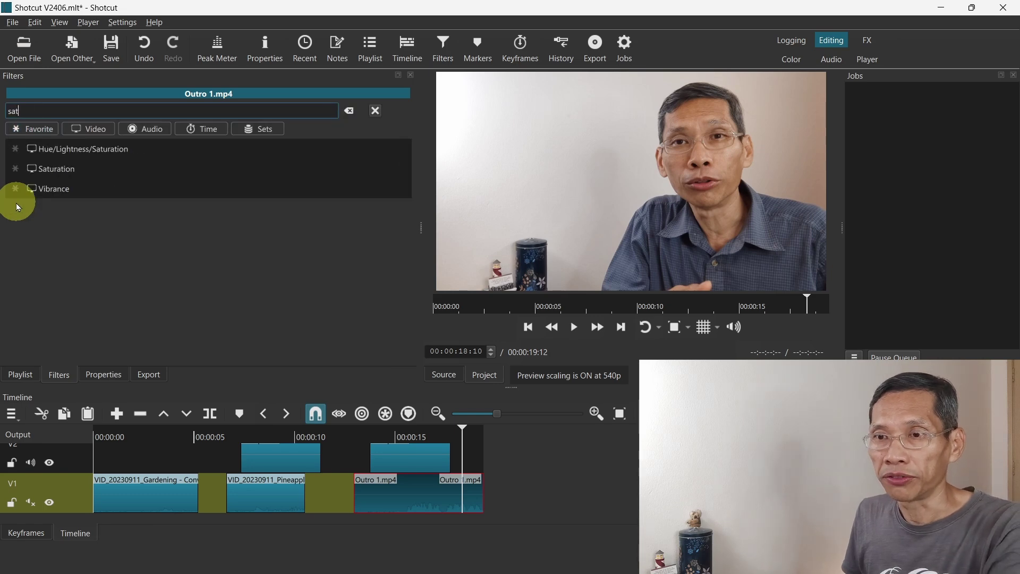
left_click(47, 171)
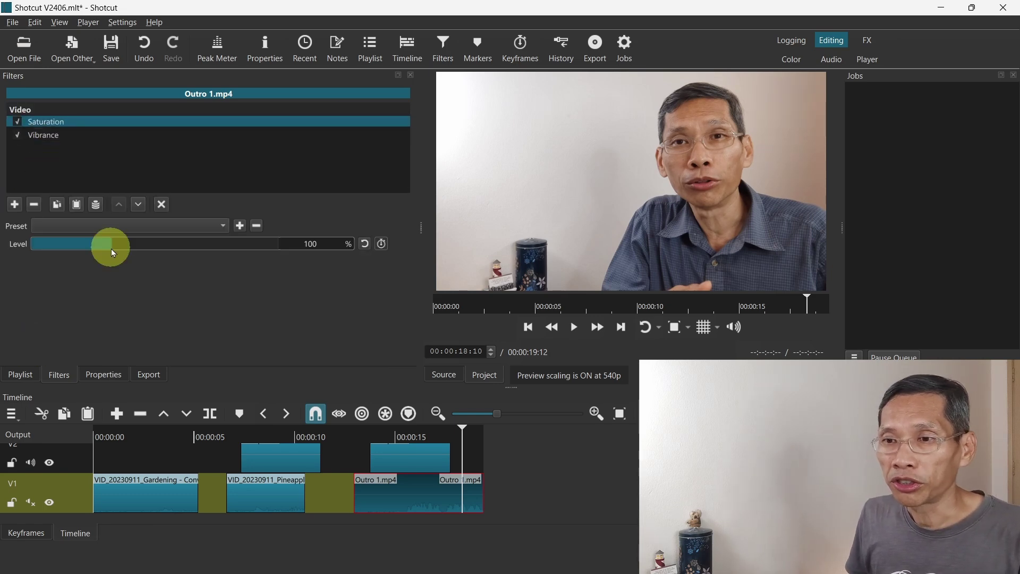
Raise Saturation Level to 109% and boost the Vibrance red amount to 23%
left_click_drag(111, 247, 117, 247)
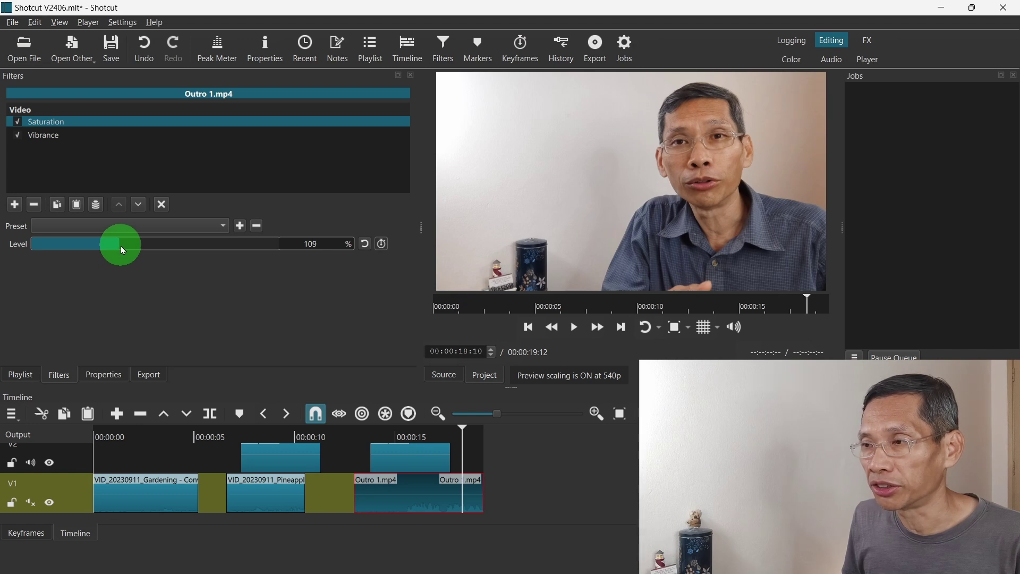
left_click(62, 138)
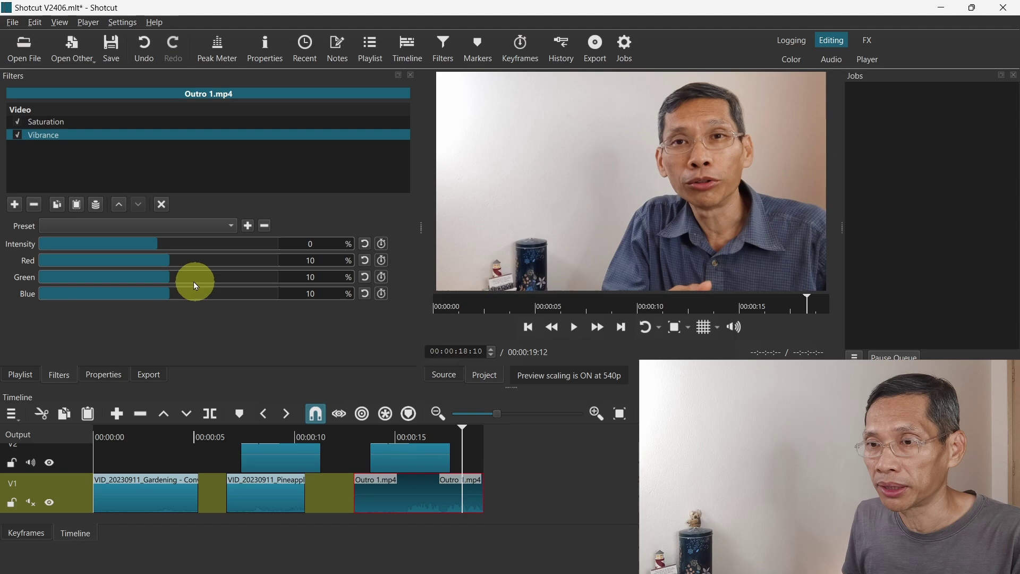
left_click_drag(169, 261, 187, 264)
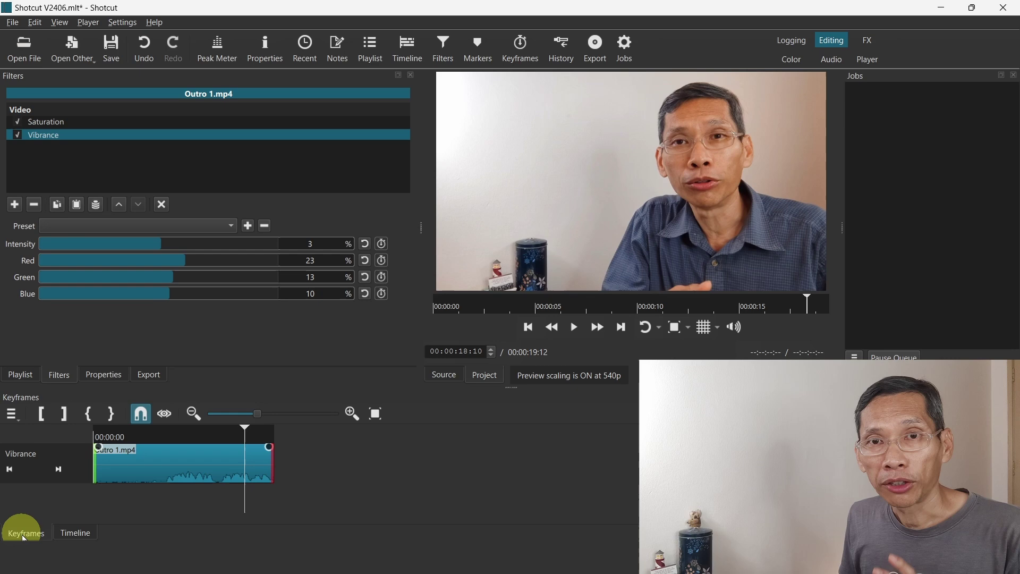
Enable keyframes for Vibrance Intensity and raise its keyframe to 39%
left_click(27, 531)
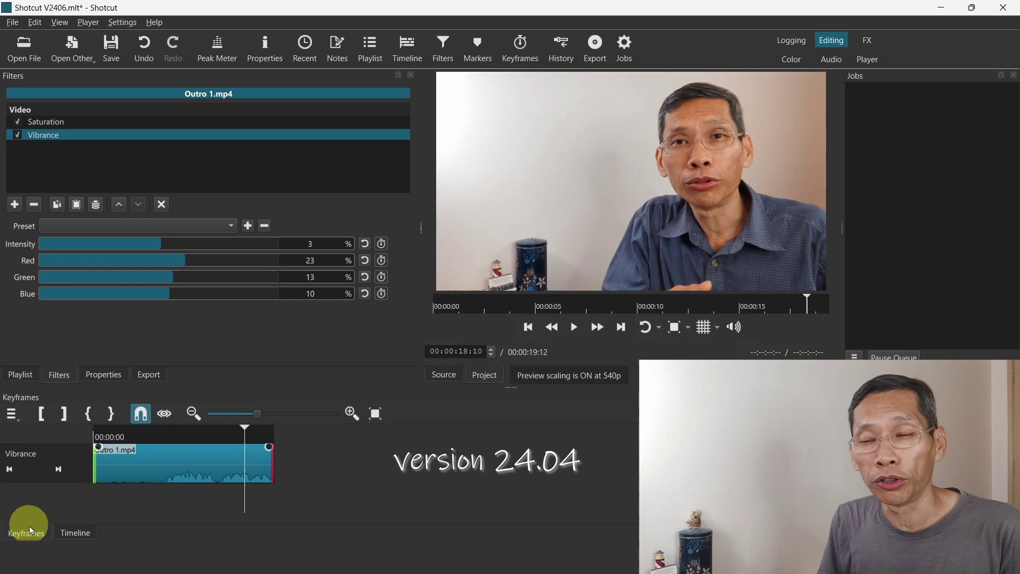
left_click(382, 244)
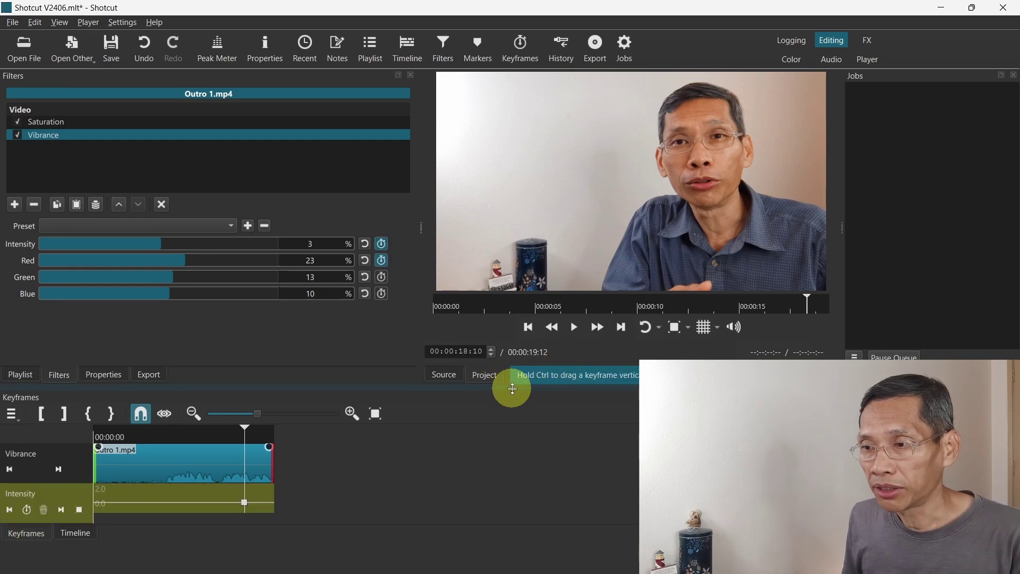
left_click_drag(509, 389, 514, 339)
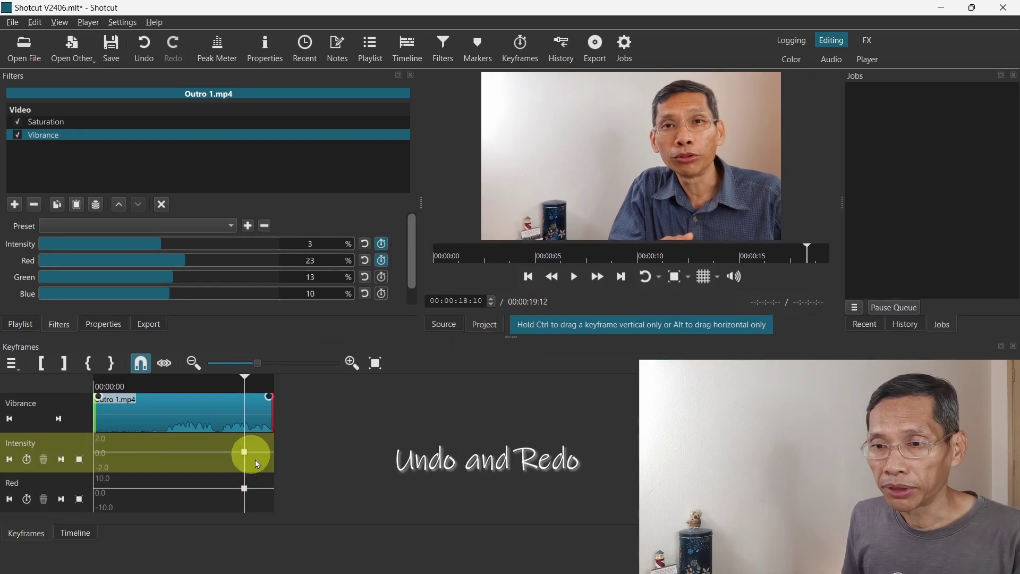
left_click_drag(245, 453, 246, 446)
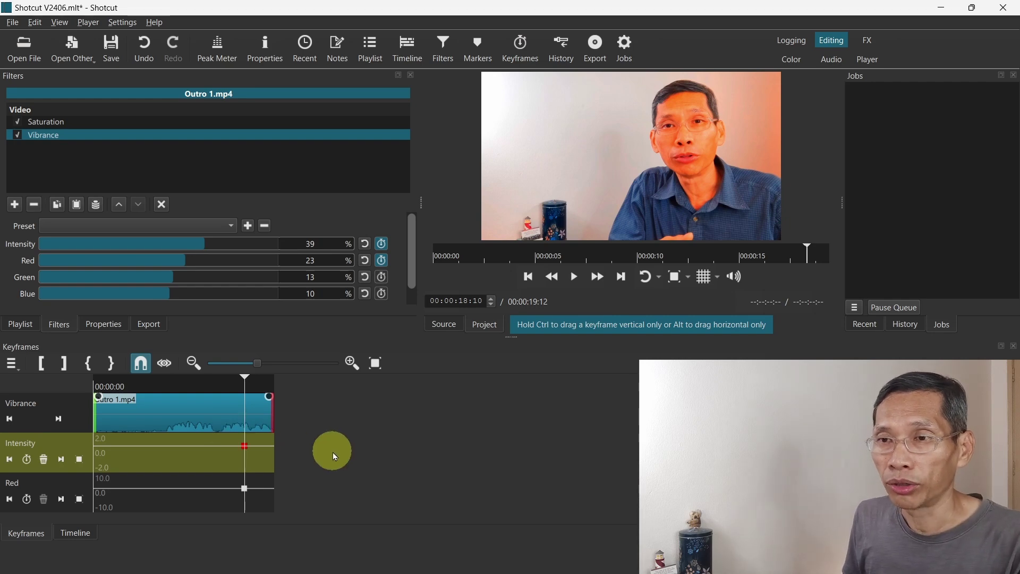
Undo the Intensity keyframe change, then redo it
left_click(35, 22)
left_click(49, 39)
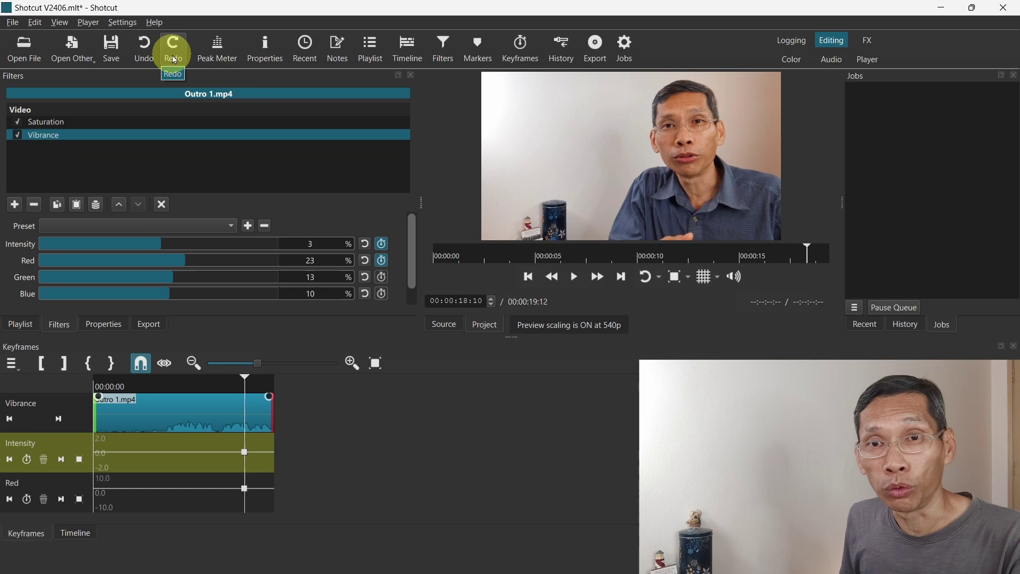
left_click(174, 52)
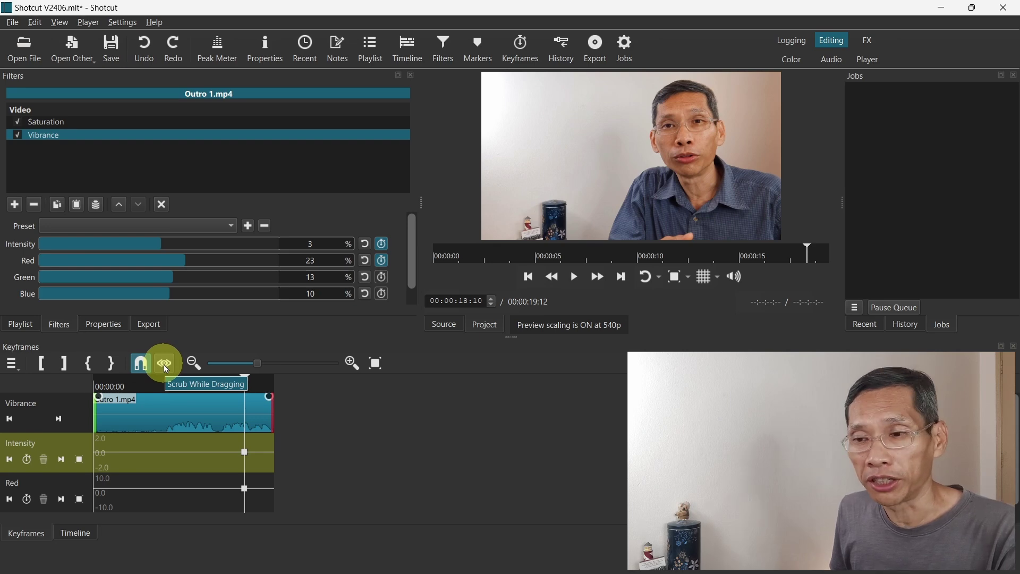
Select the gardening clip and scrub through its Saturation keyframes
left_click(75, 531)
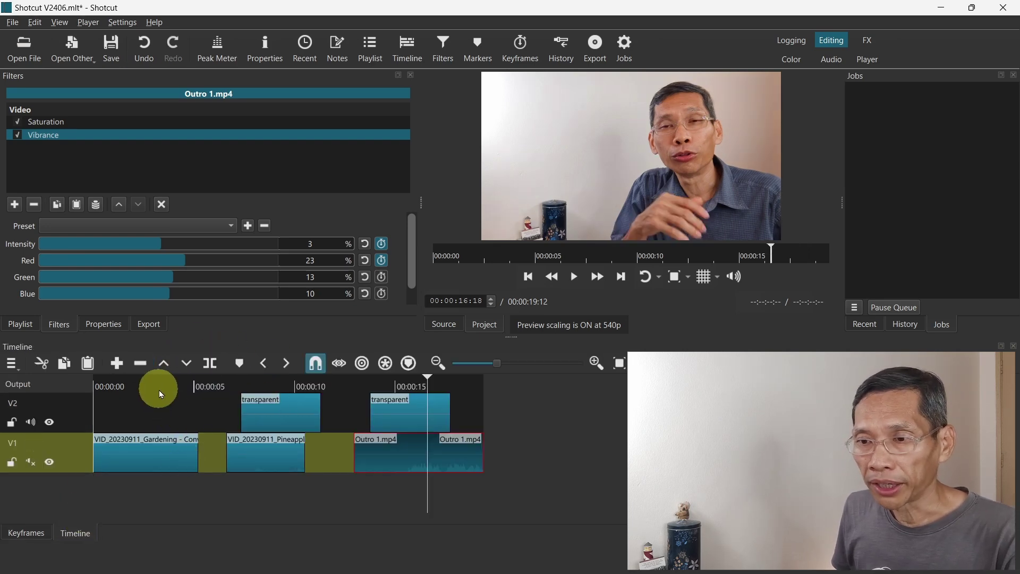
left_click_drag(161, 394, 146, 417)
left_click(160, 455)
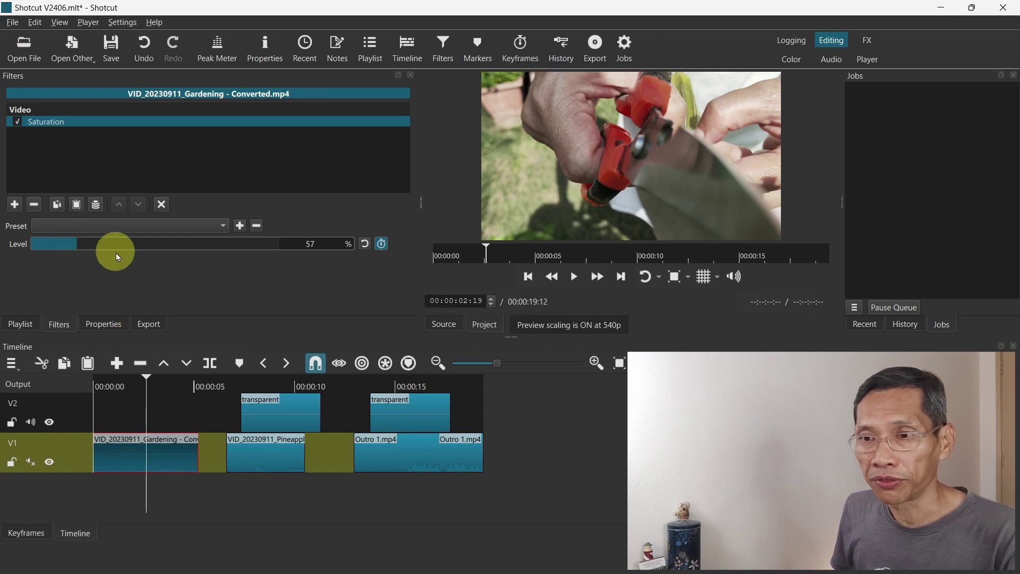
left_click(30, 533)
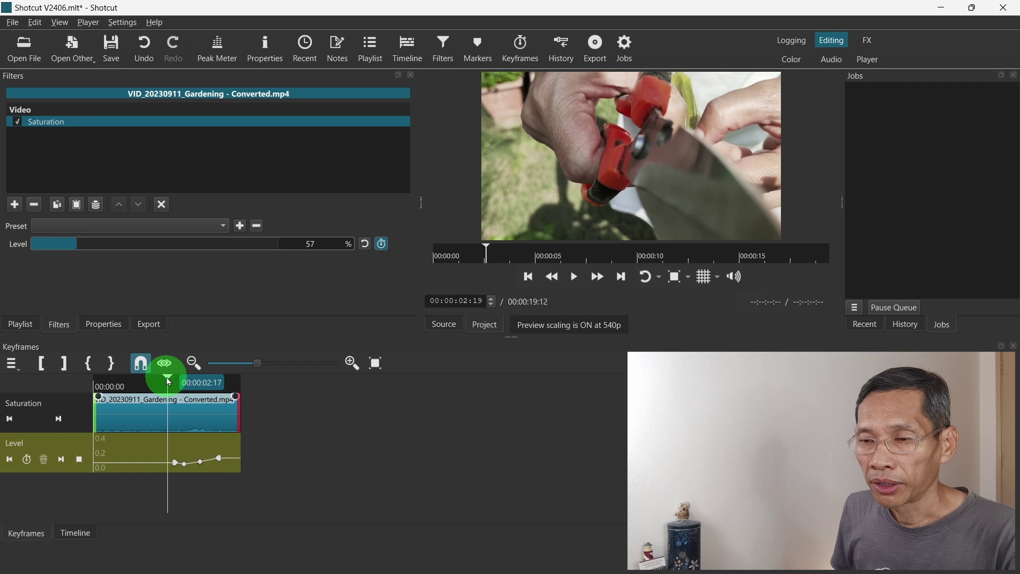
left_click_drag(169, 381, 212, 381)
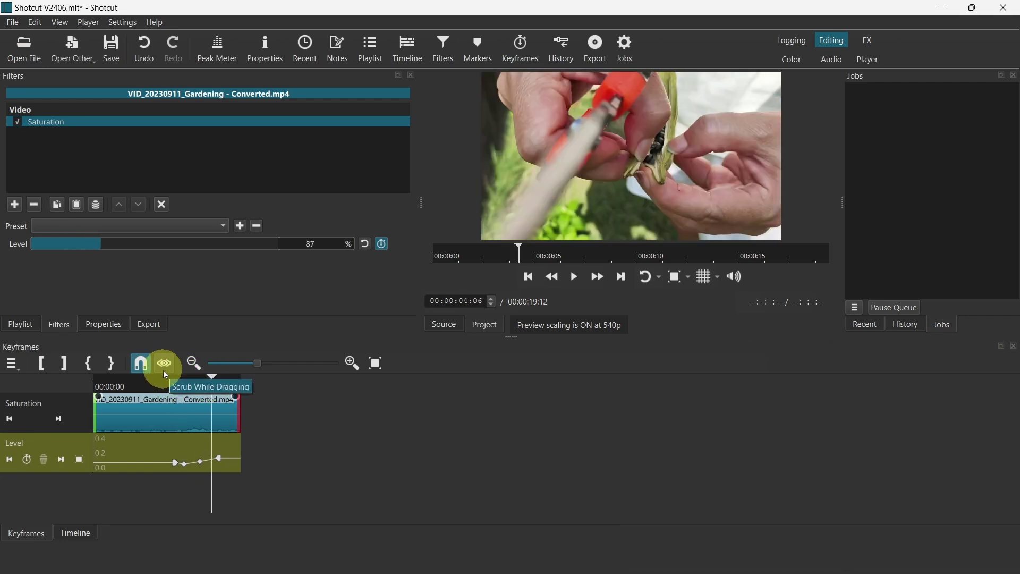
With Scrub While Dragging off, raise the last Level keyframe to 123%
left_click(164, 371)
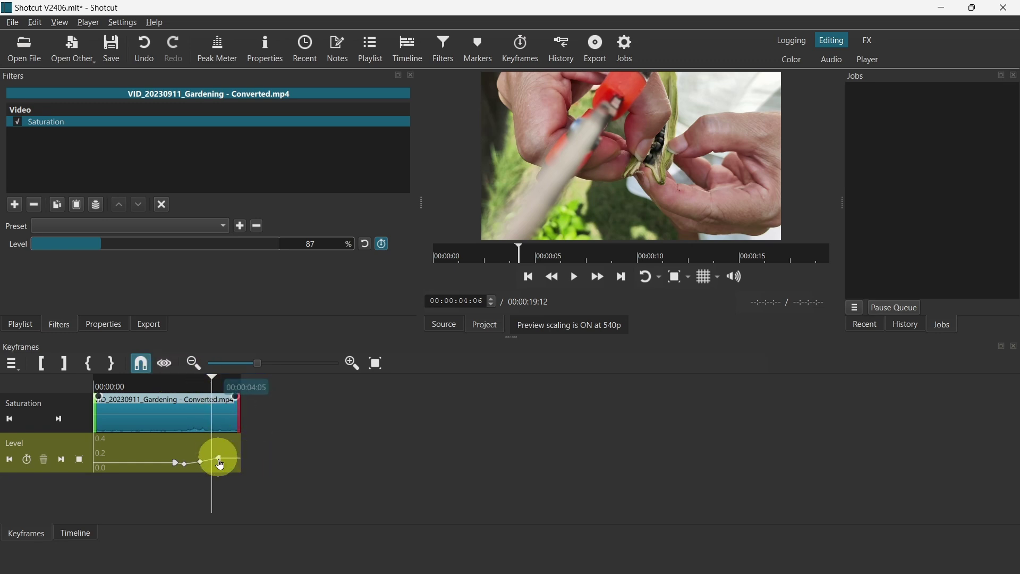
left_click(221, 463)
mouse_move(222, 464)
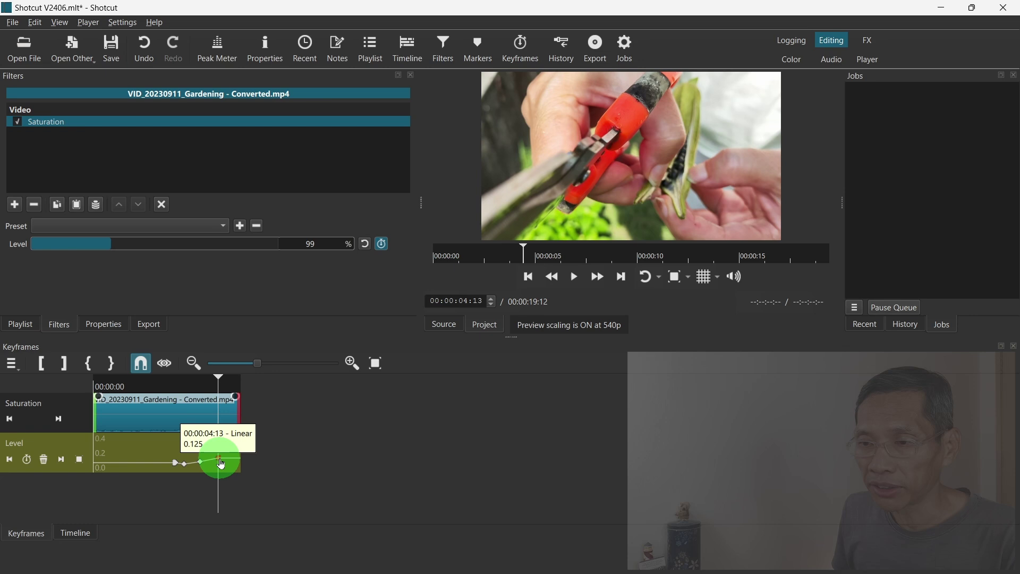
mouse_move(221, 465)
left_mouse_down()
mouse_move(204, 462)
mouse_move(228, 462)
mouse_move(218, 460)
left_mouse_up()
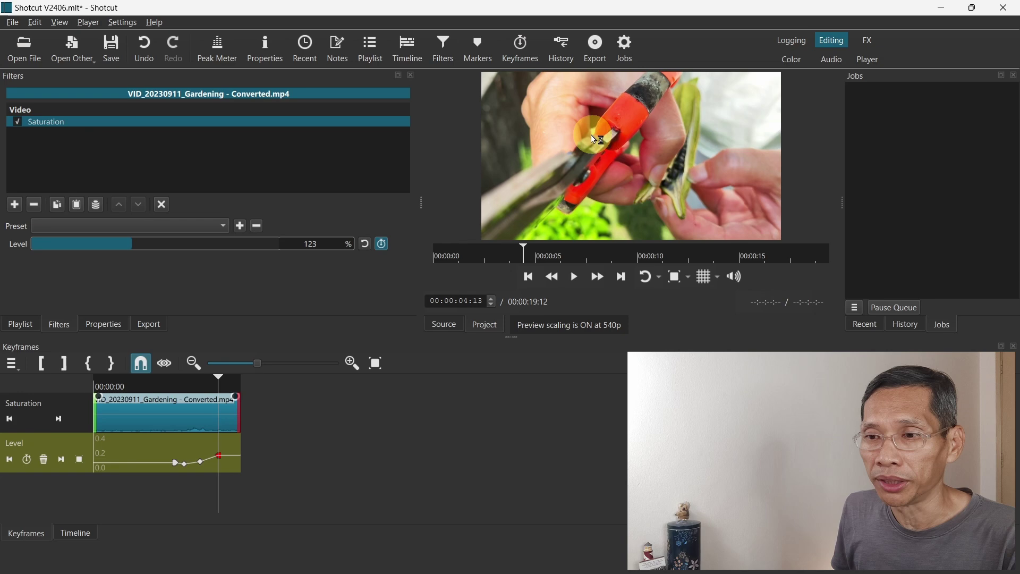
With scrubbing on, push the last Level keyframe up to 141%, then turn scrubbing off
left_click(166, 365)
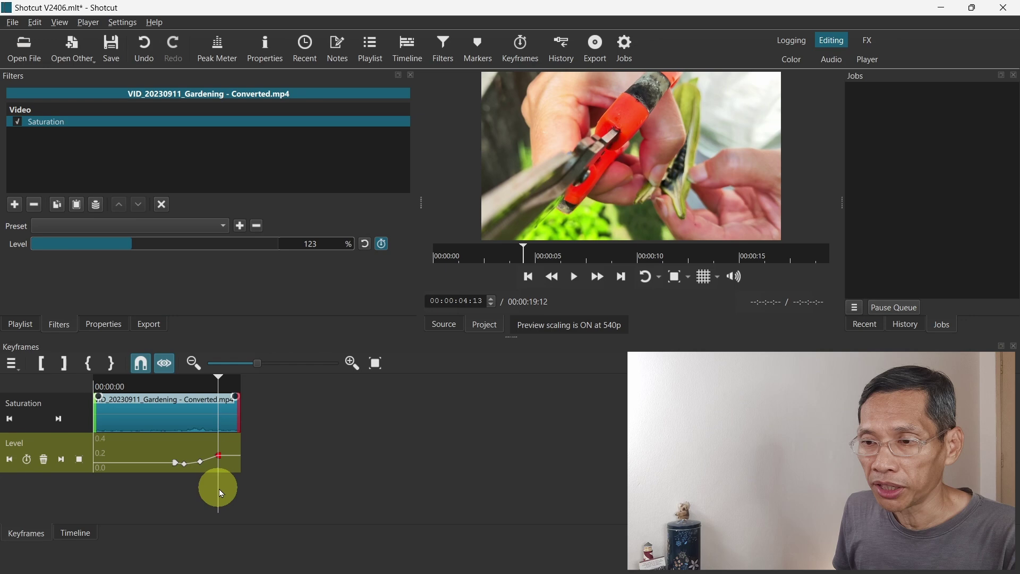
mouse_move(219, 462)
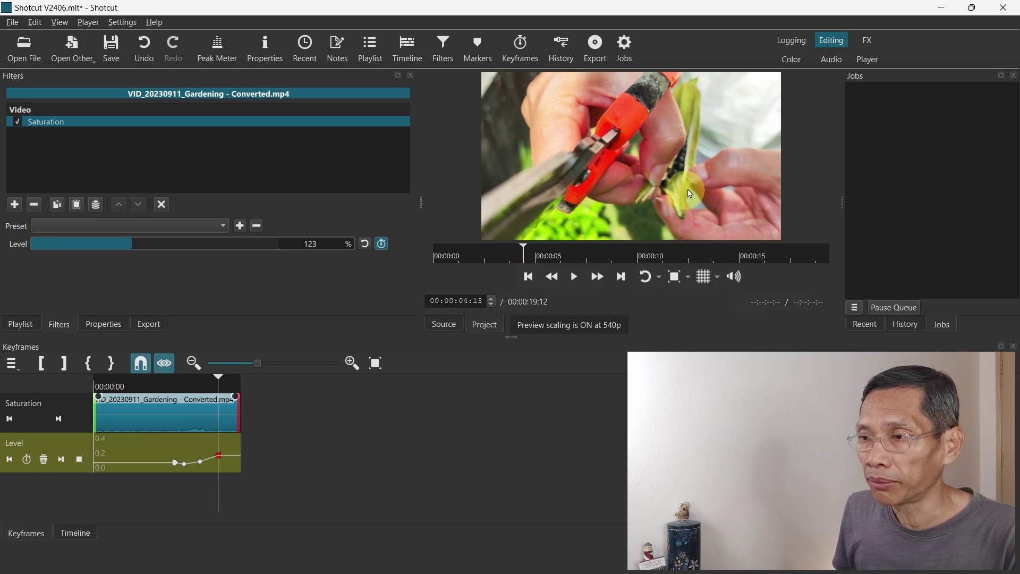
left_click(561, 301)
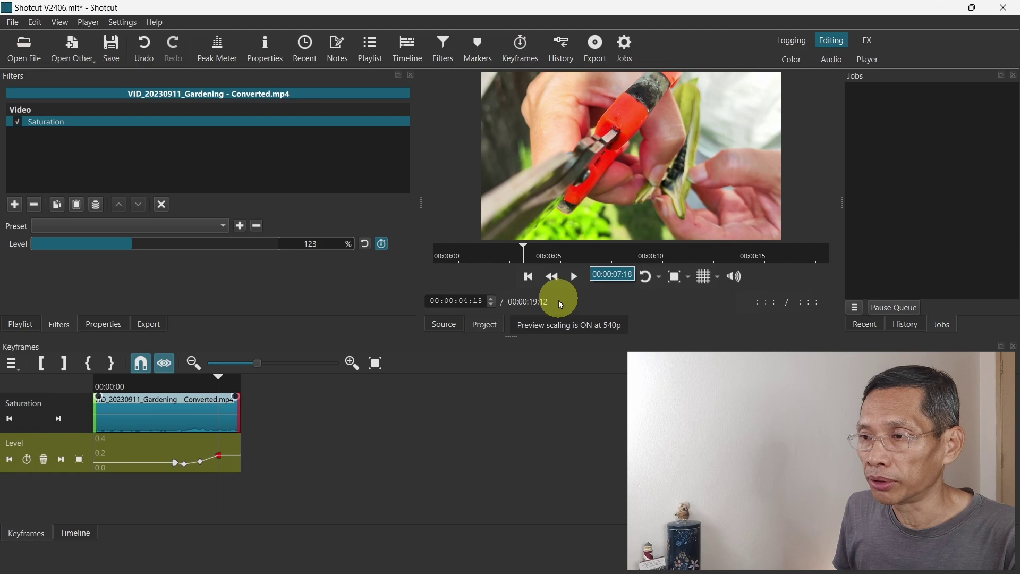
left_click(220, 457)
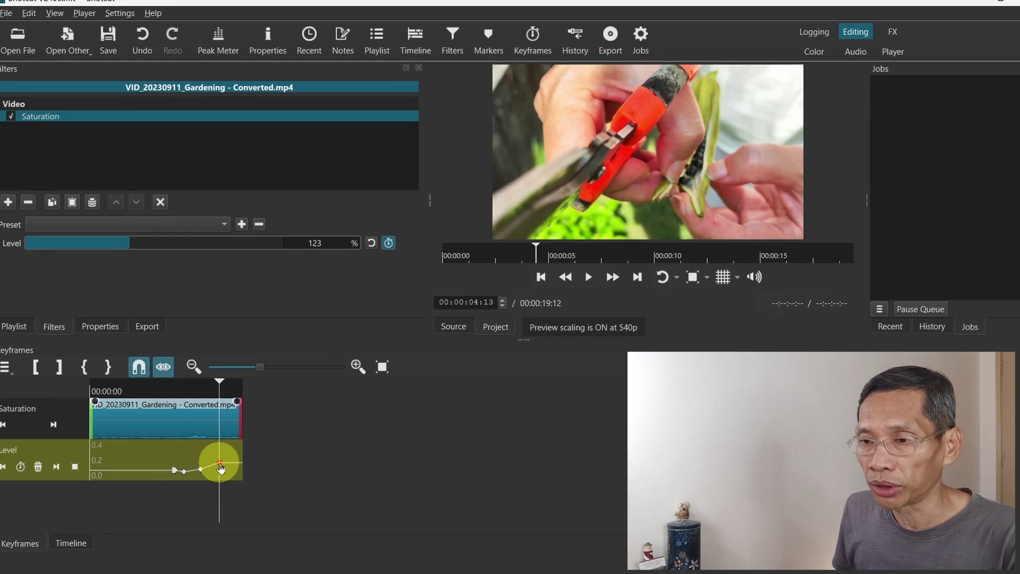
mouse_move(221, 469)
left_mouse_down()
mouse_move(212, 469)
mouse_move(218, 485)
mouse_move(230, 485)
mouse_move(210, 484)
mouse_move(230, 484)
mouse_move(222, 485)
left_mouse_up()
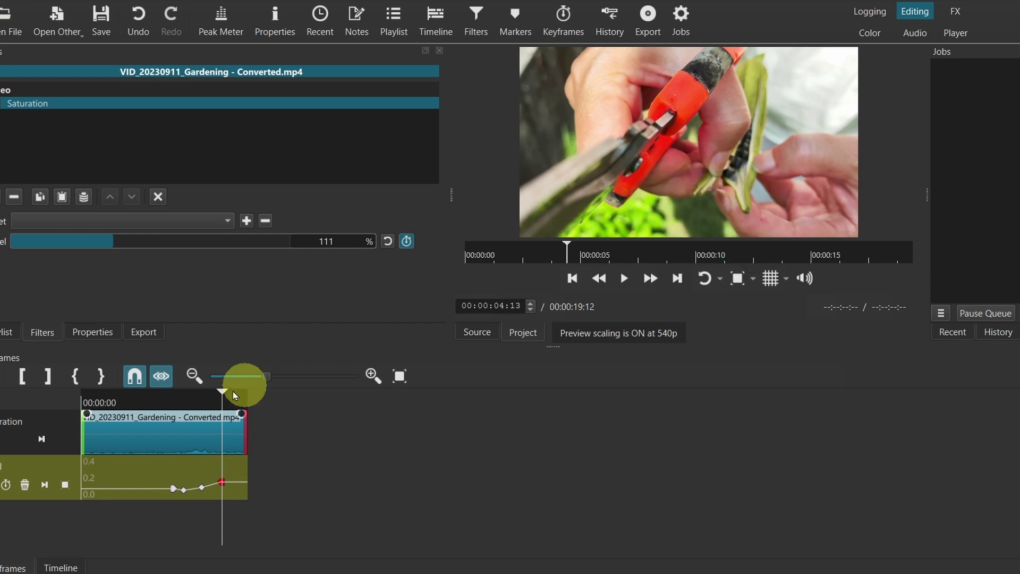
left_click(161, 376)
mouse_move(222, 482)
left_mouse_down()
mouse_move(213, 486)
mouse_move(222, 484)
left_mouse_up()
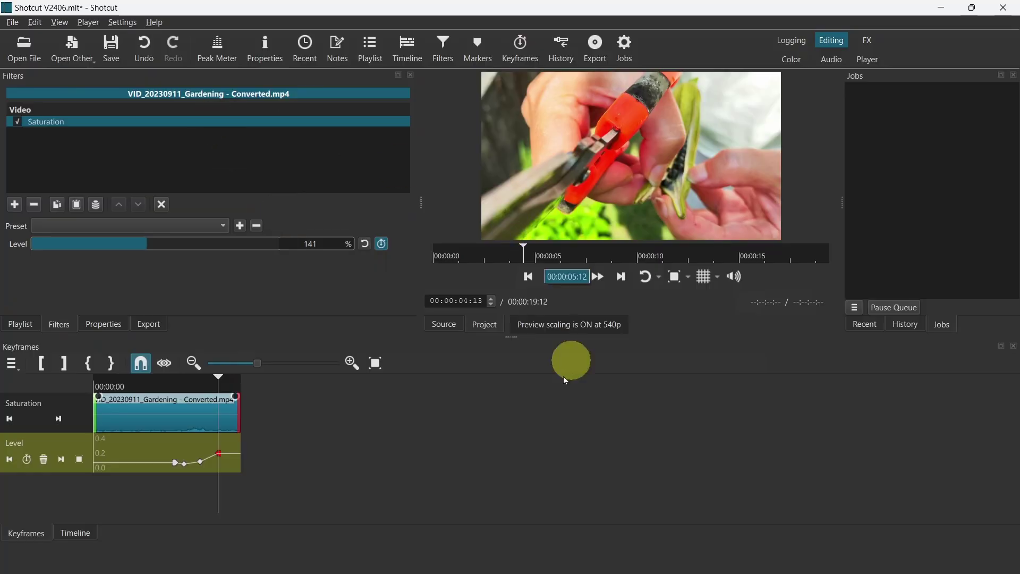
Show the Playlist panel next to the timeline
left_click(75, 533)
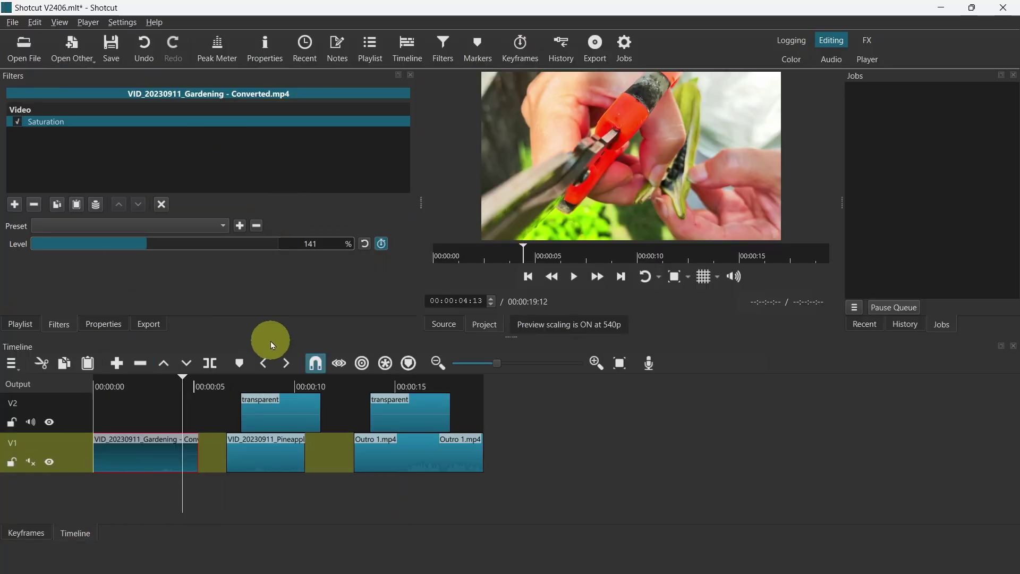
left_click(9, 322)
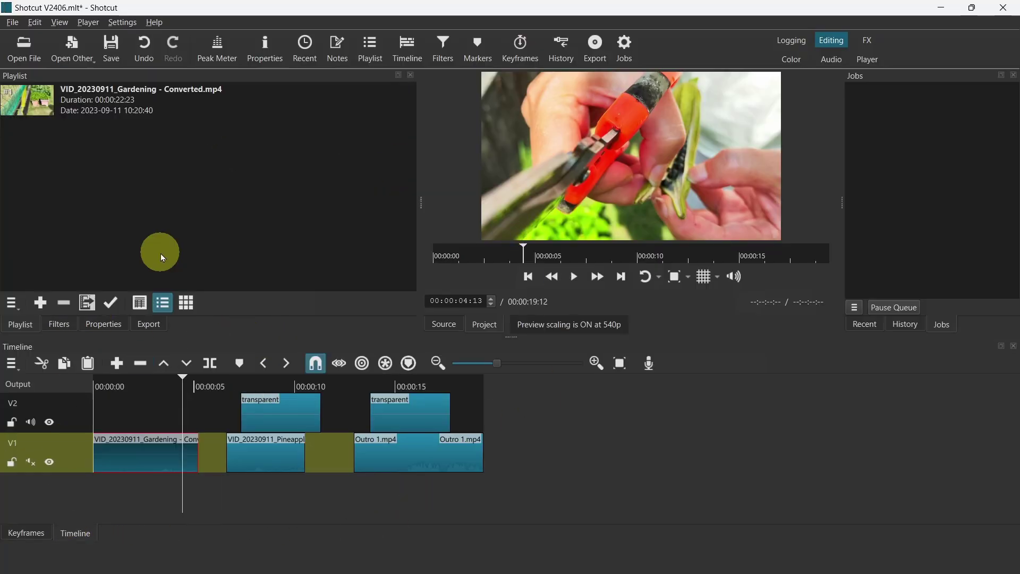
left_click(14, 302)
mouse_move(59, 320)
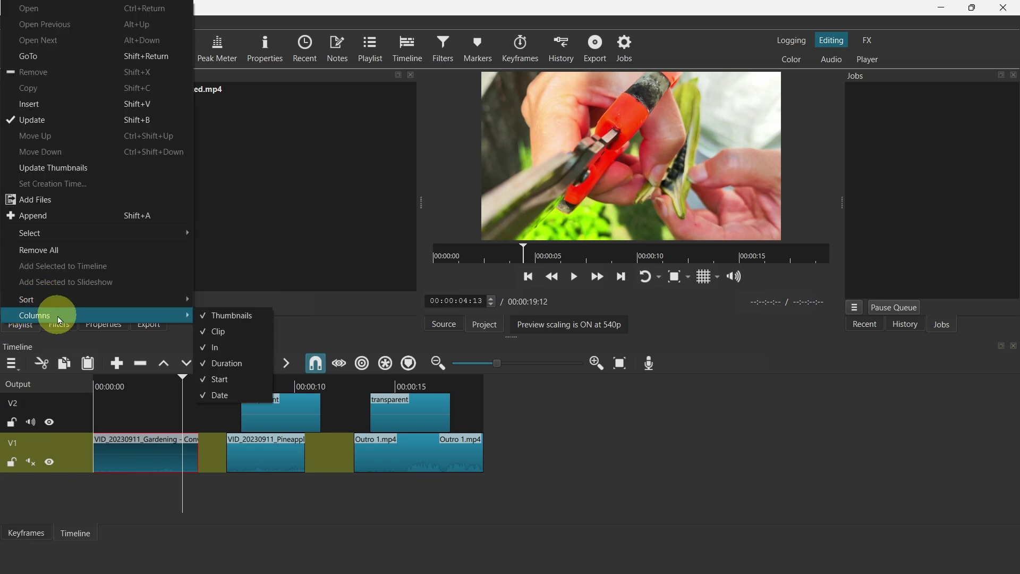
left_click(207, 402)
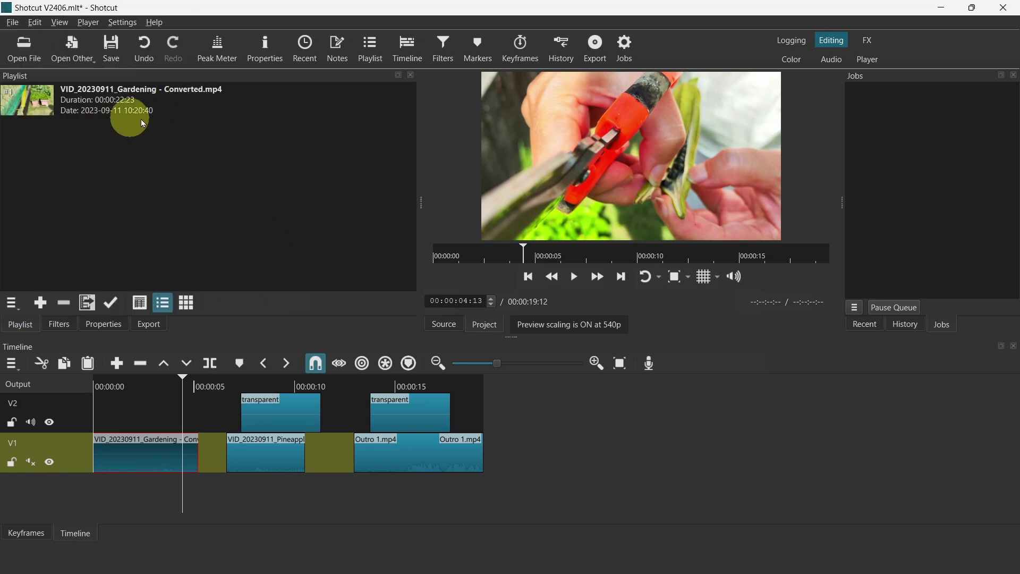
Switch the playlist to Details view and hide the Clip and Date columns
left_click(140, 303)
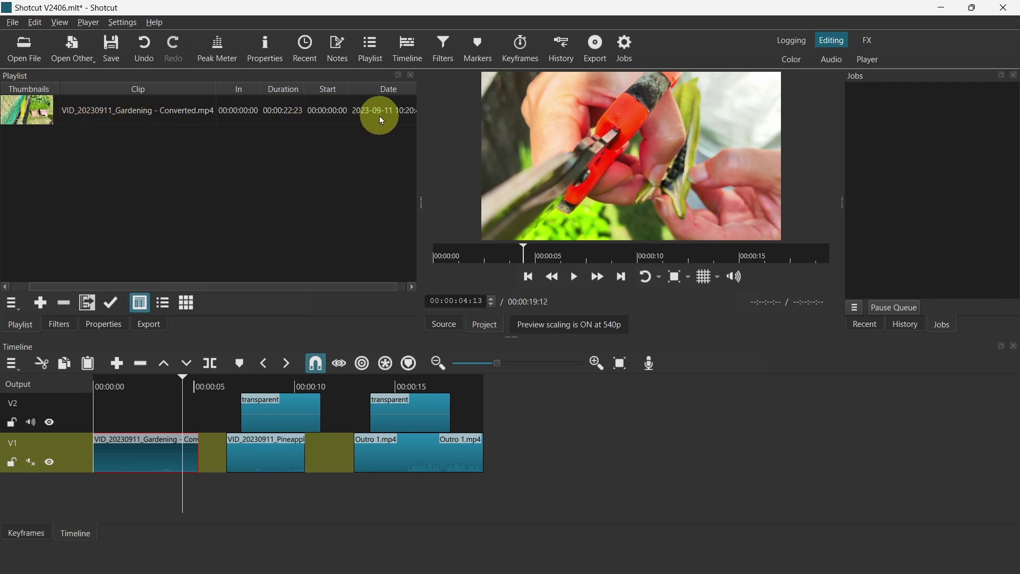
left_click(12, 303)
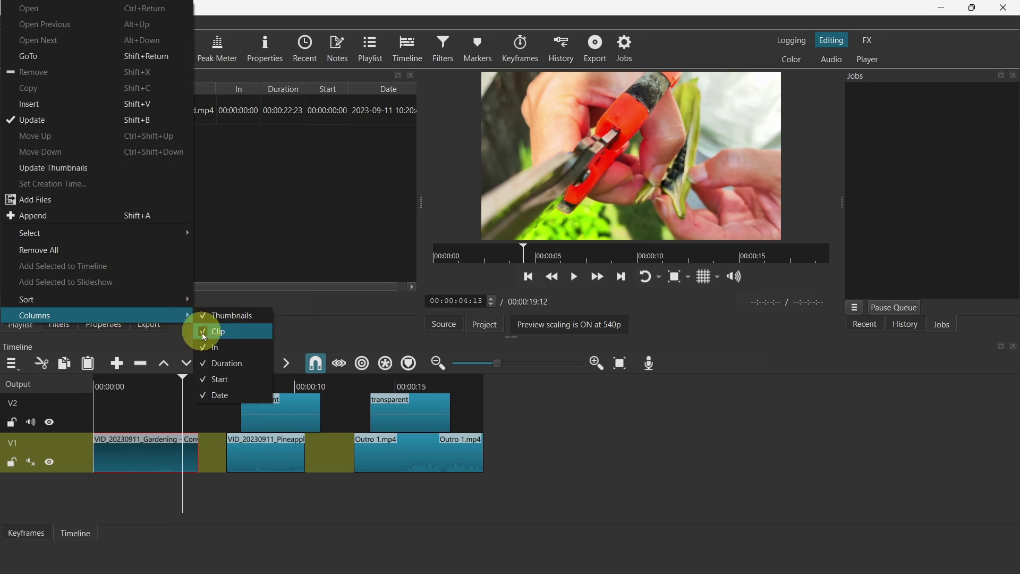
left_click(204, 337)
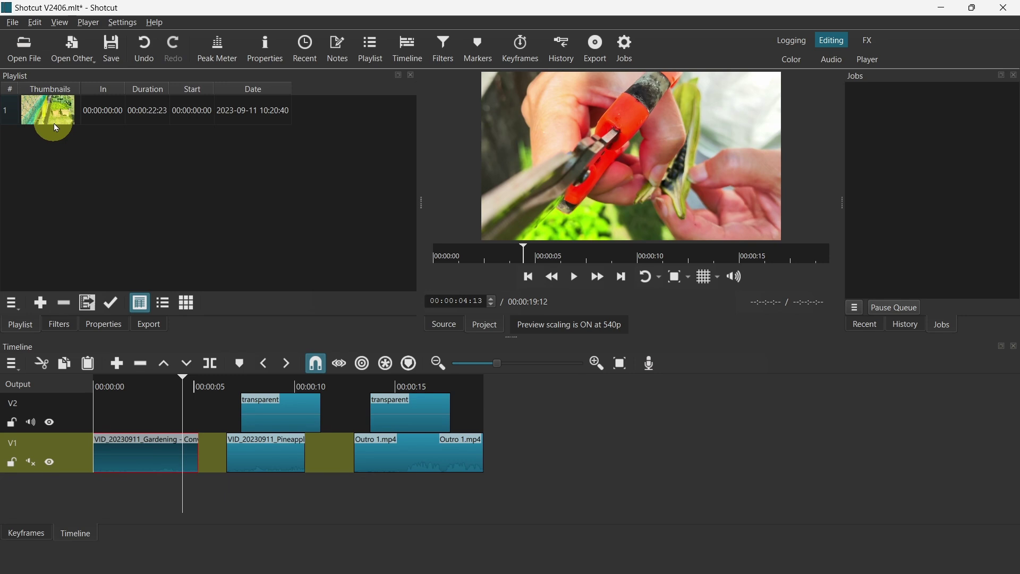
left_click(12, 302)
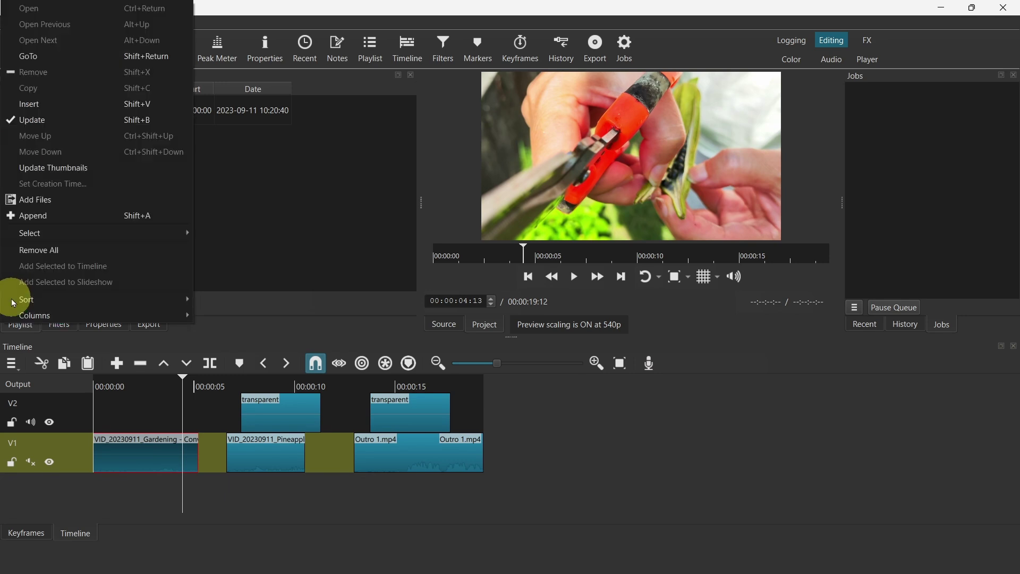
mouse_move(163, 303)
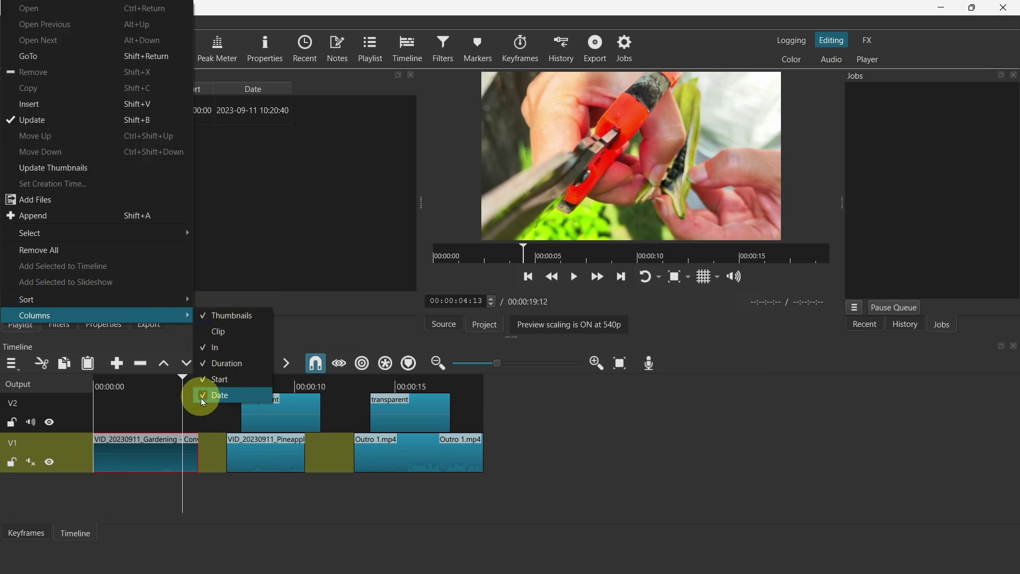
left_click(203, 399)
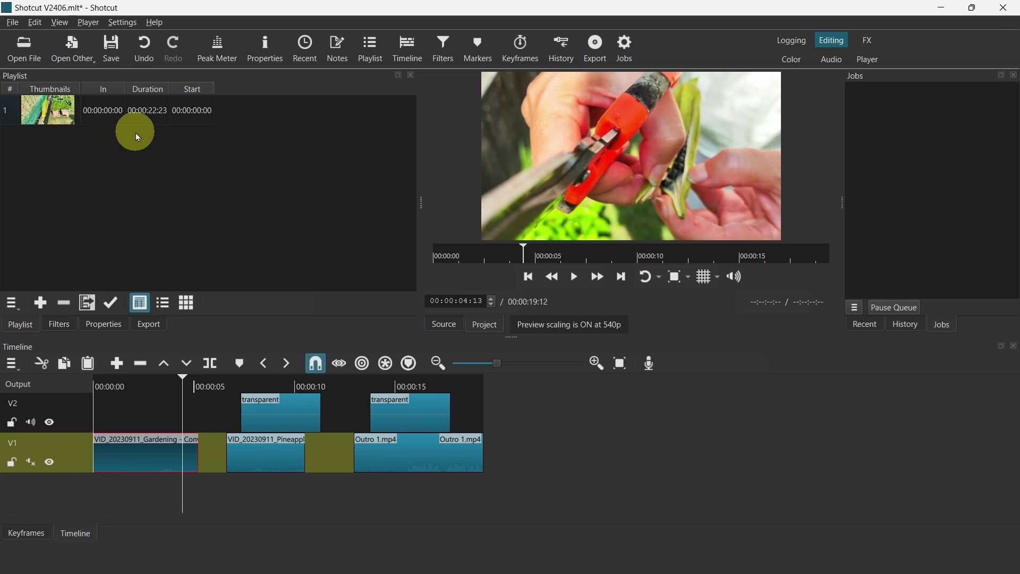
Narrow the playlist panel and review the column options
left_click_drag(420, 202, 366, 204)
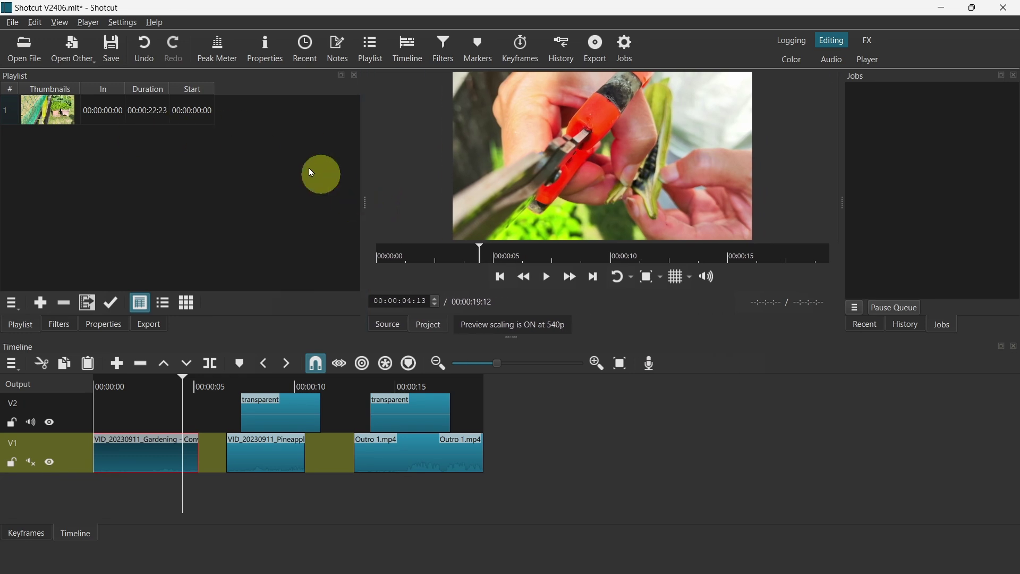
left_click(9, 303)
mouse_move(78, 318)
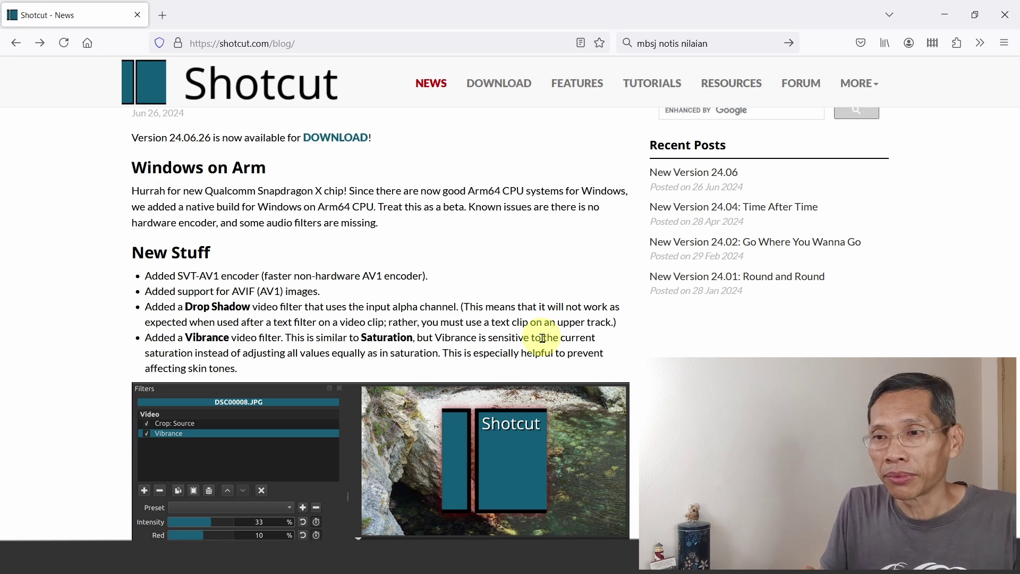
Scroll the 24.06 release notes past New Stuff to the Fixes and Changes list
scroll(542, 338, "down", 2)
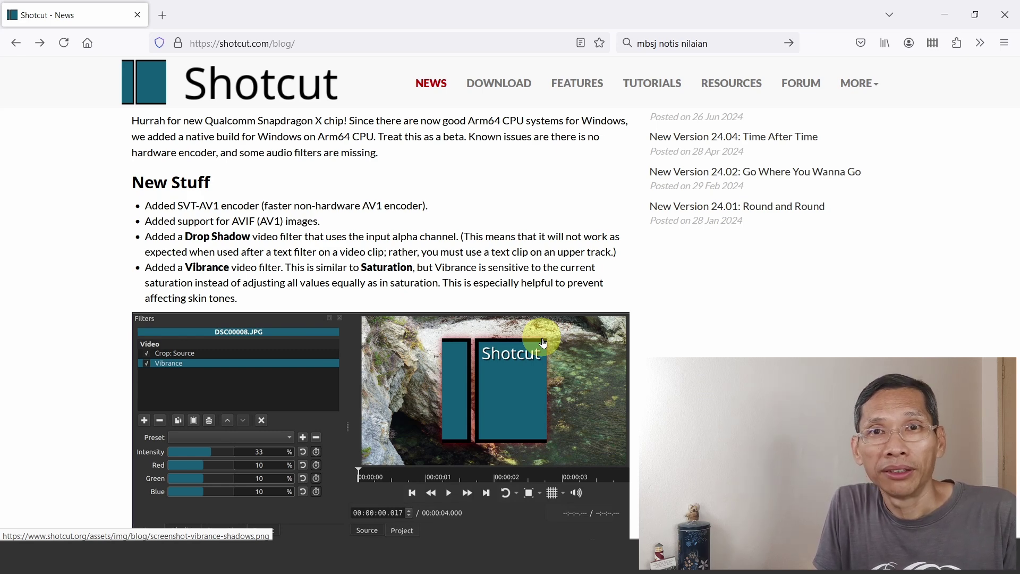
scroll(543, 343, "down", 10)
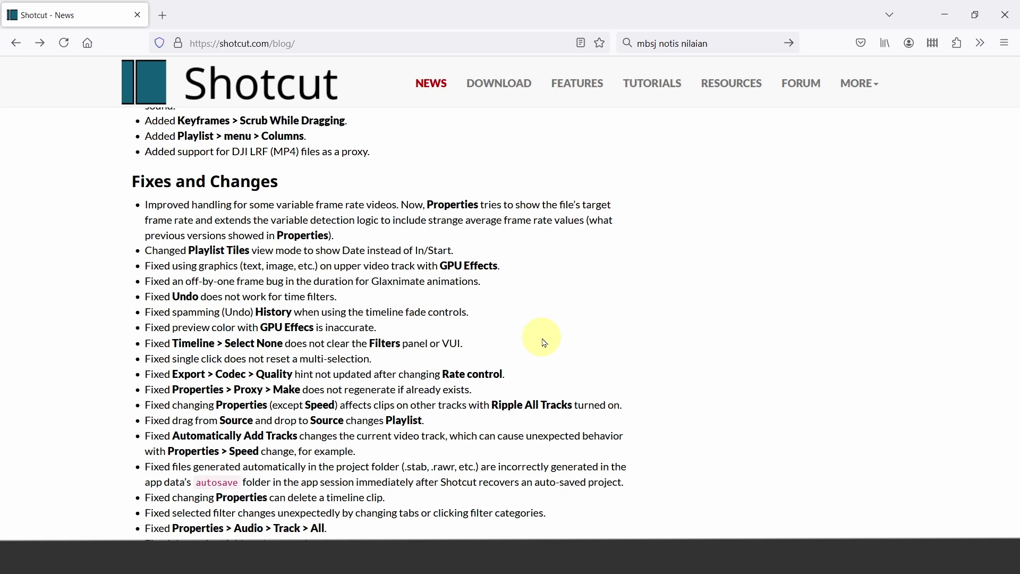